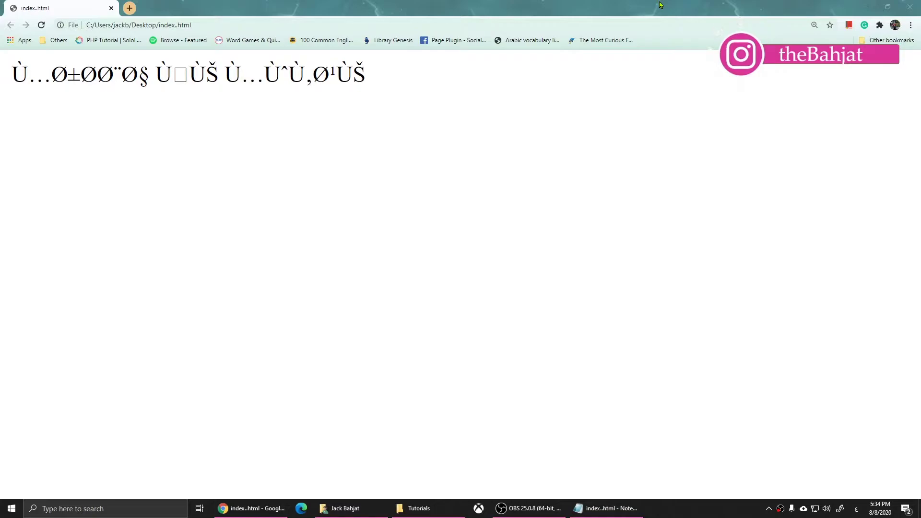
# Compare Chrome's garbled heading with the Arabic body text in index.html's source.
pyautogui.moveTo(463, 92); pyautogui.dragTo(149, 150)
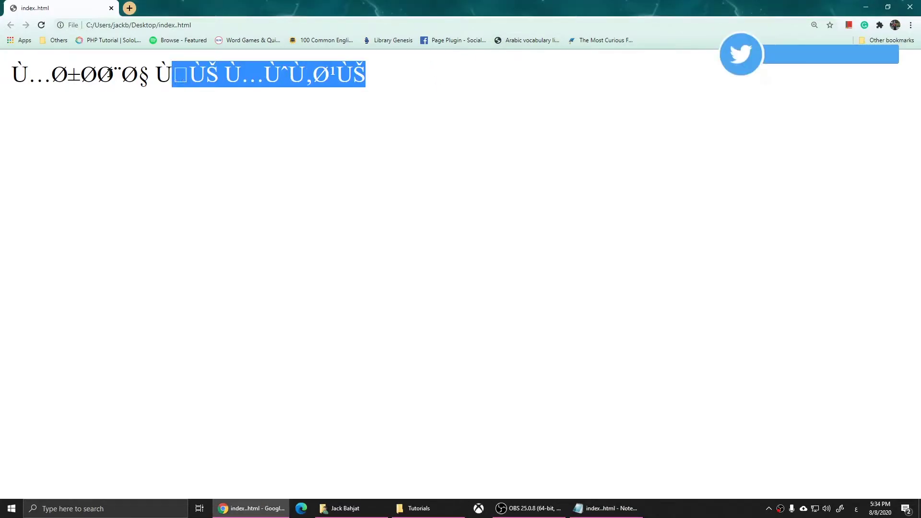
pyautogui.click(148, 150)
pyautogui.click(621, 509)
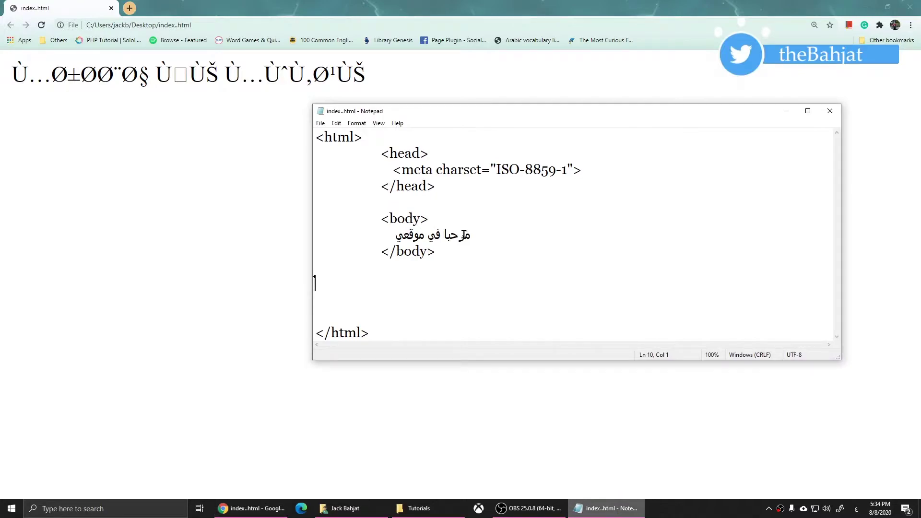
pyautogui.click(389, 233)
pyautogui.doubleClick(388, 234)
pyautogui.click(511, 252)
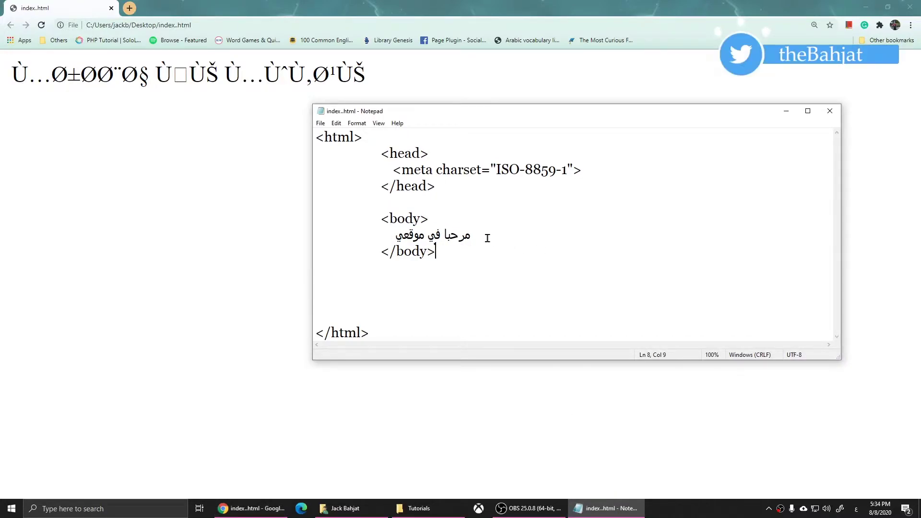
pyautogui.click(154, 226)
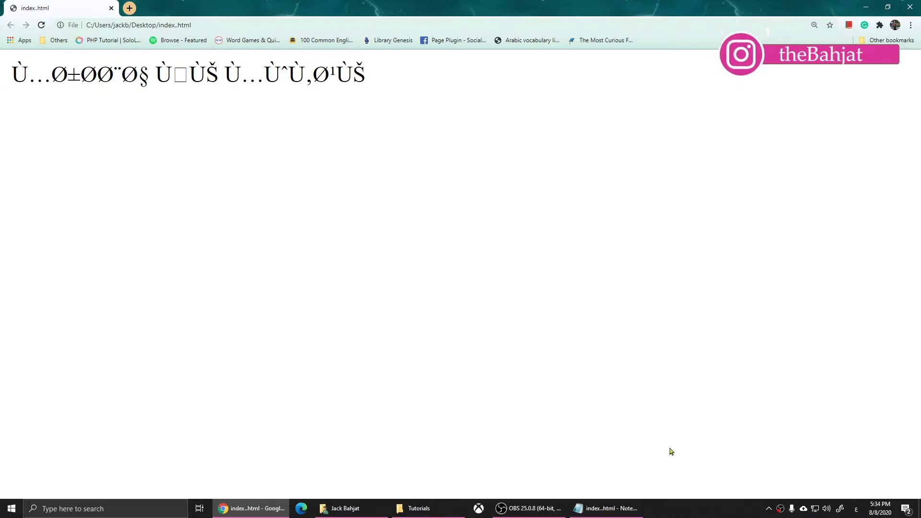
# Find the meta charset line in the source and select its ISO-8859-1 value.
pyautogui.click(608, 509)
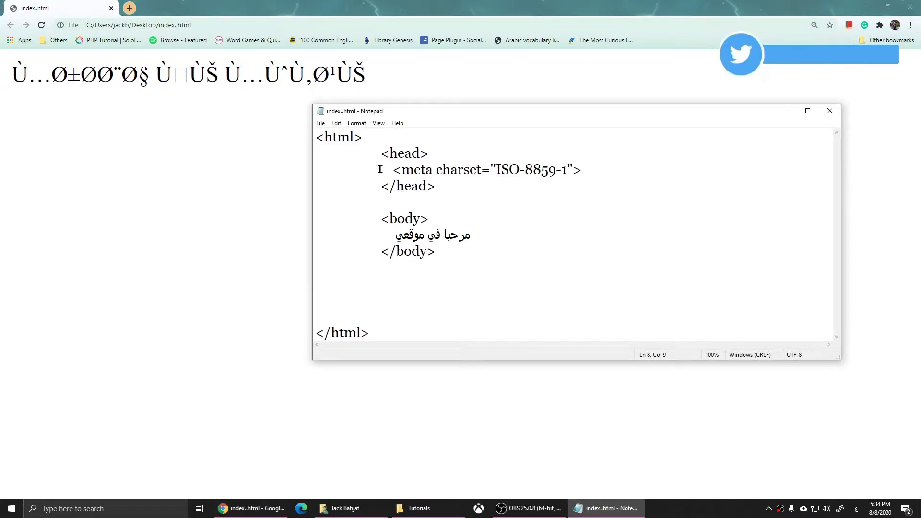
pyautogui.moveTo(379, 170); pyautogui.dragTo(598, 173)
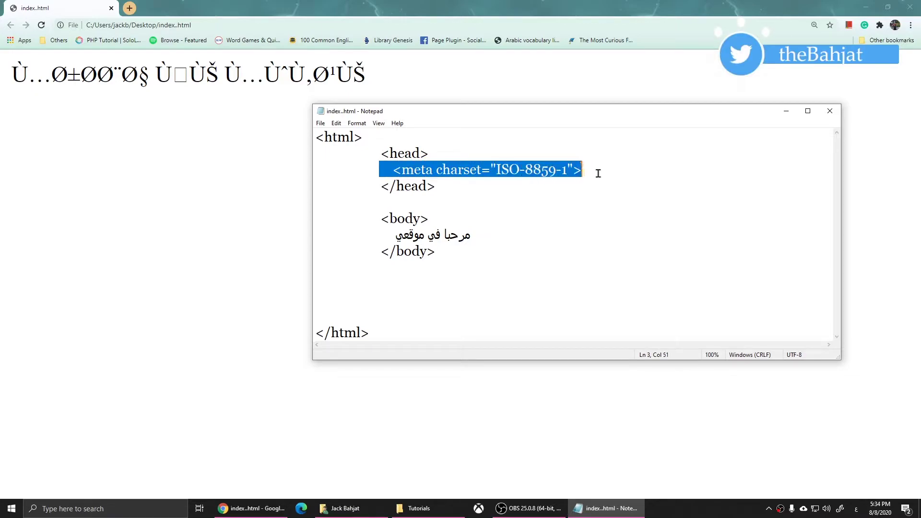
pyautogui.moveTo(496, 170); pyautogui.dragTo(569, 170)
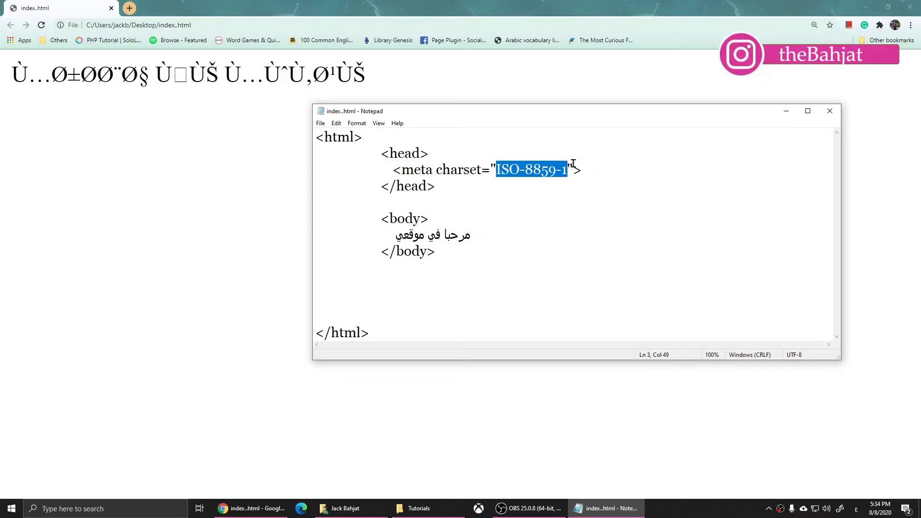
pyautogui.click(134, 142)
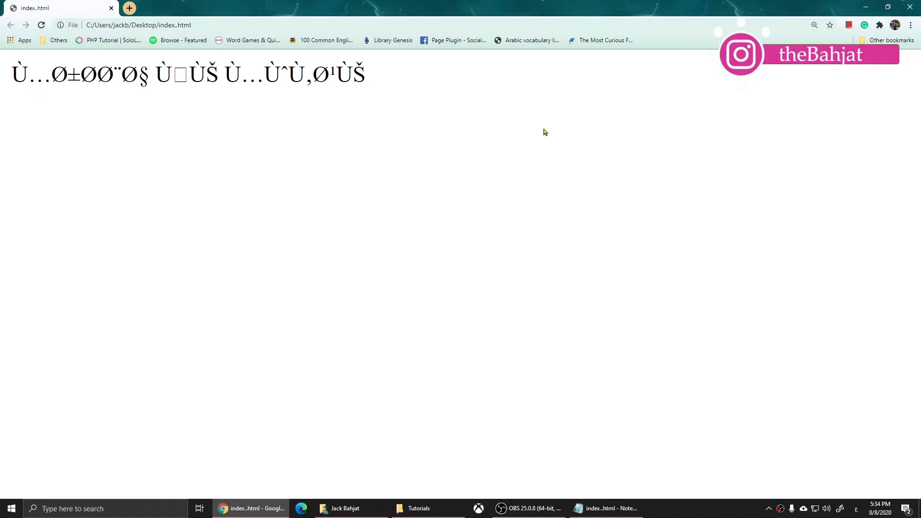
# Examine the meta tag's parts, then reselect the ISO-8859-1 value inside charset quotes.
pyautogui.click(605, 508)
pyautogui.click(586, 170)
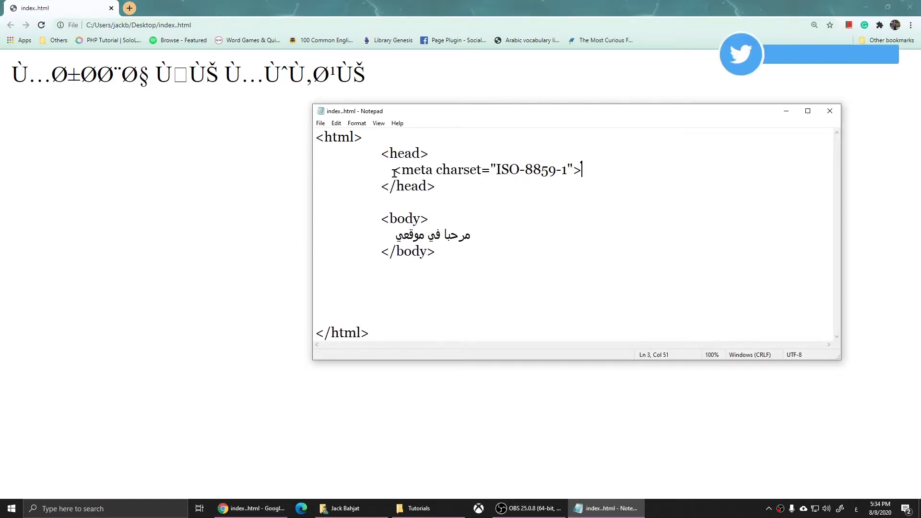
pyautogui.moveTo(394, 170)
pyautogui.mouseDown()
pyautogui.moveTo(414, 170)
pyautogui.moveTo(401, 170)
pyautogui.mouseUp()
pyautogui.click(458, 178)
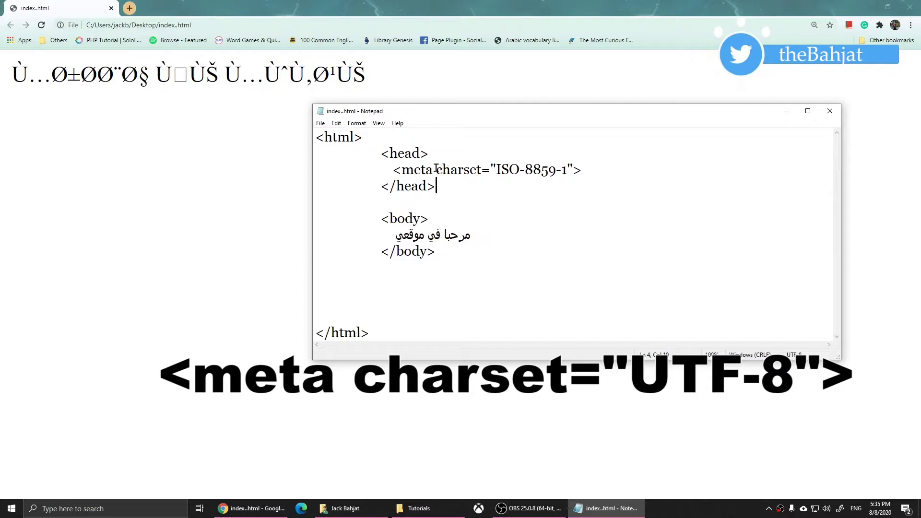
pyautogui.moveTo(437, 170); pyautogui.dragTo(482, 170)
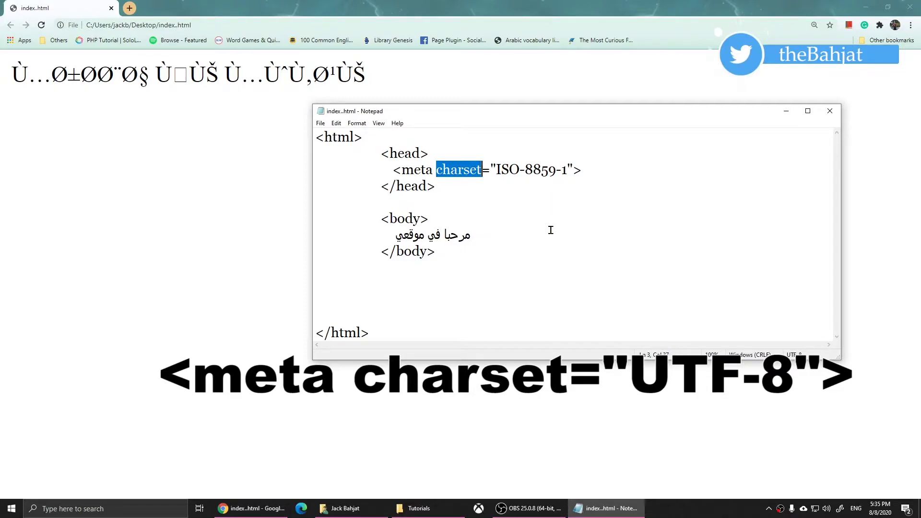
pyautogui.click(509, 198)
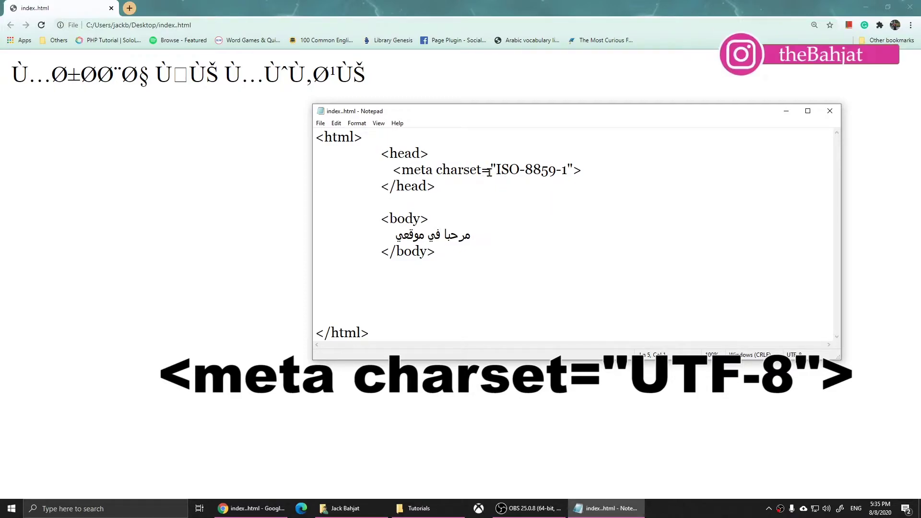
pyautogui.moveTo(495, 171); pyautogui.dragTo(569, 171)
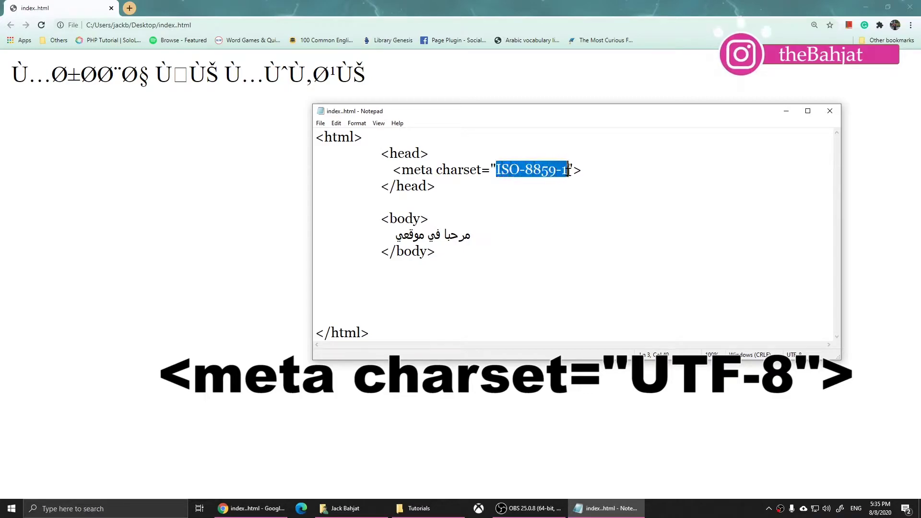
# Replace ISO-8859-1 with UTF-8 in the meta charset, correcting typos, and save index.html.
pyautogui.press('BackSpace')
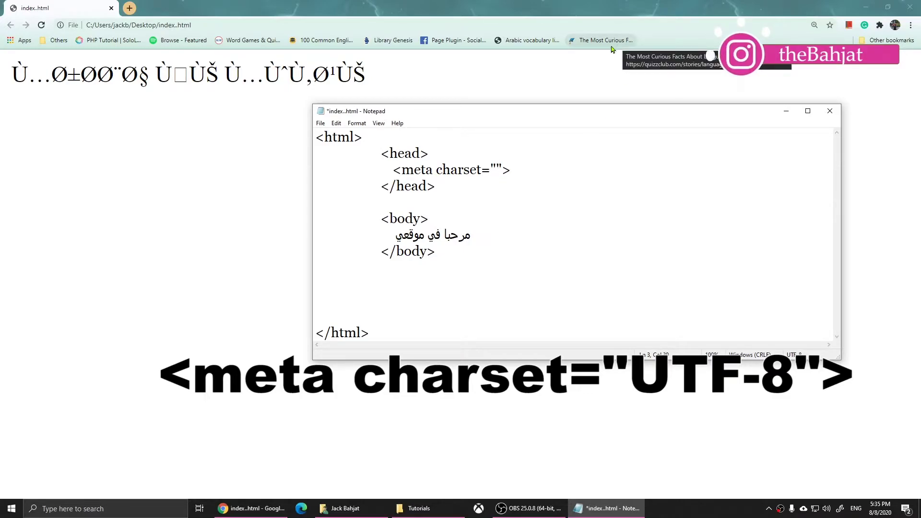
pyautogui.hotkey('ctrl', 'z')
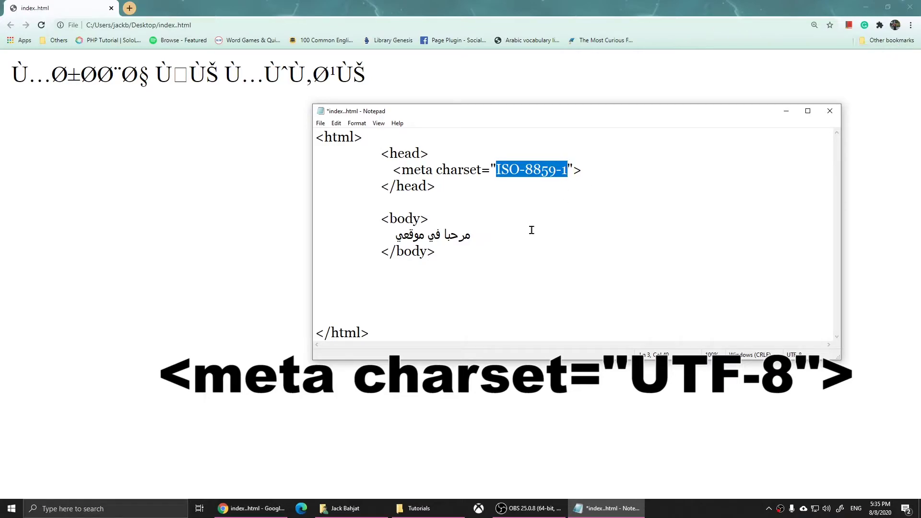
pyautogui.write('UTF')
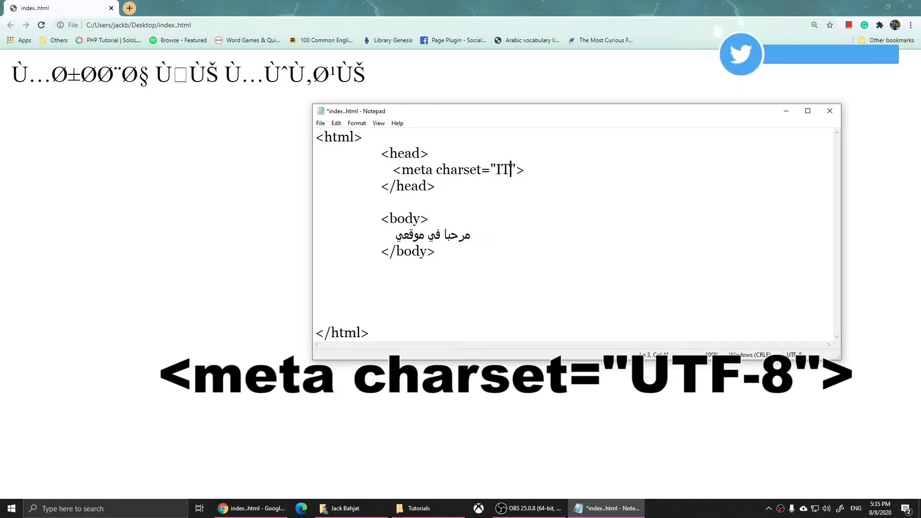
pyautogui.press('BackSpace')
pyautogui.press('BackSpace')
pyautogui.press('BackSpace')
pyautogui.write('UTF')
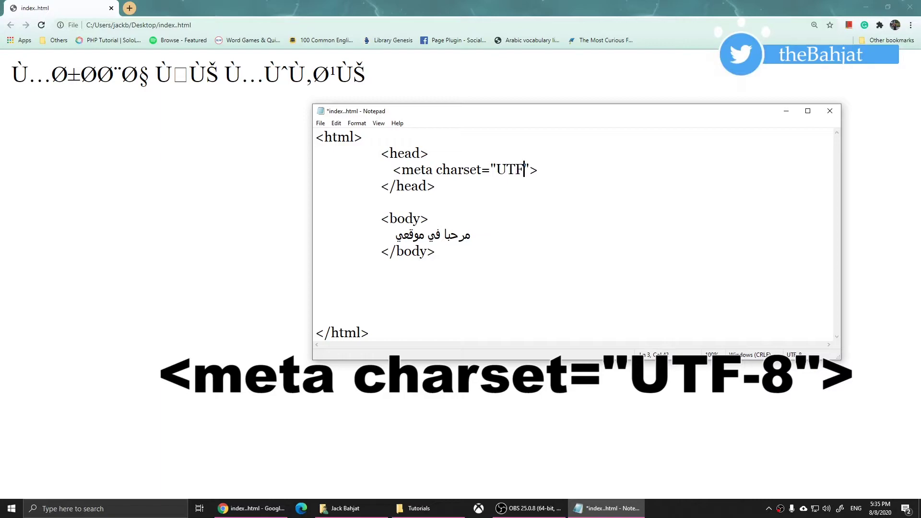
pyautogui.write('-')
pyautogui.write('*')
pyautogui.press('BackSpace')
pyautogui.write('8')
pyautogui.hotkey('ctrl', 's')
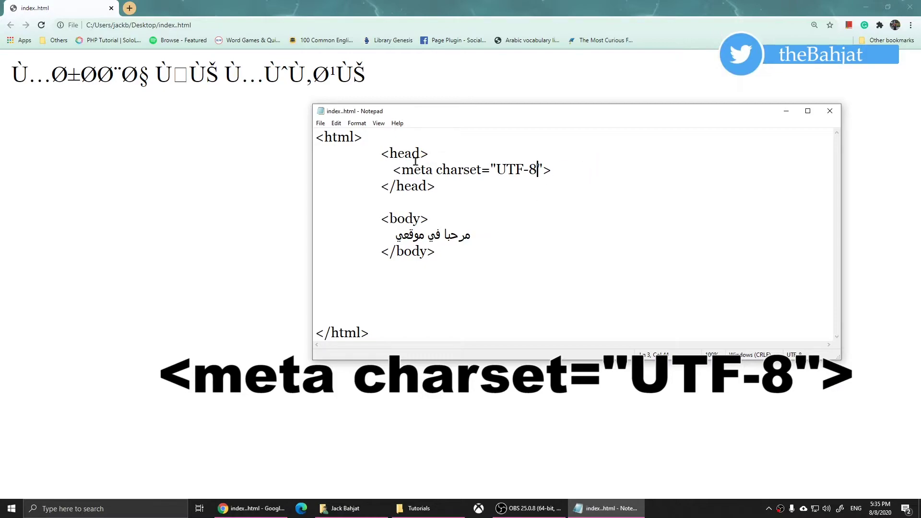
pyautogui.moveTo(389, 169); pyautogui.dragTo(554, 169)
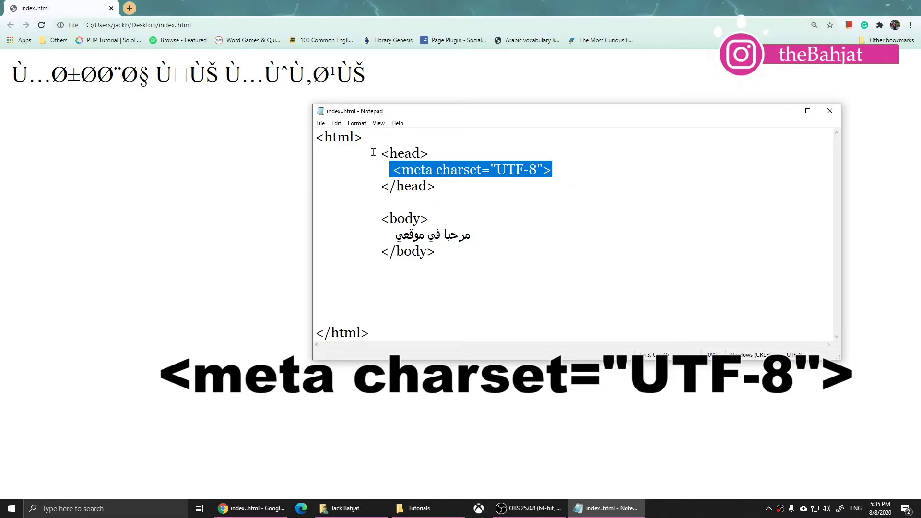
pyautogui.moveTo(375, 152)
pyautogui.mouseDown()
pyautogui.moveTo(430, 153)
pyautogui.moveTo(437, 170)
pyautogui.mouseUp()
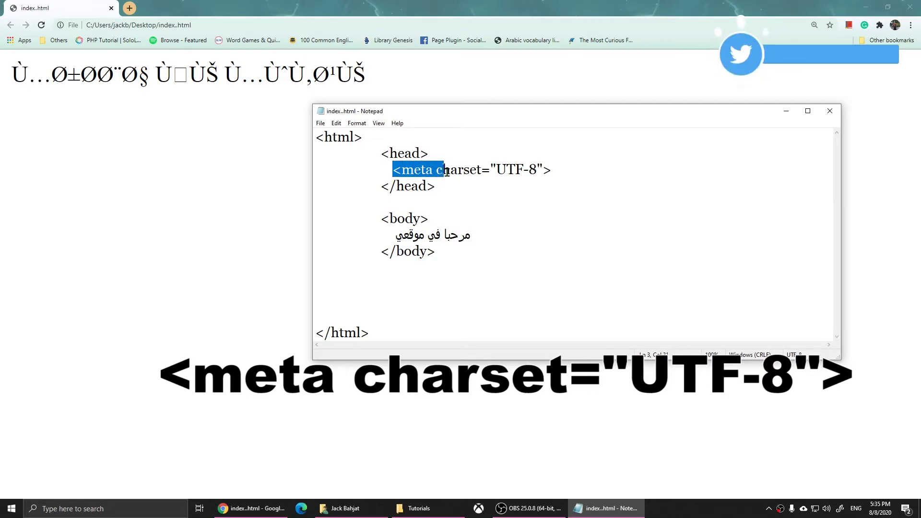
pyautogui.click(492, 188)
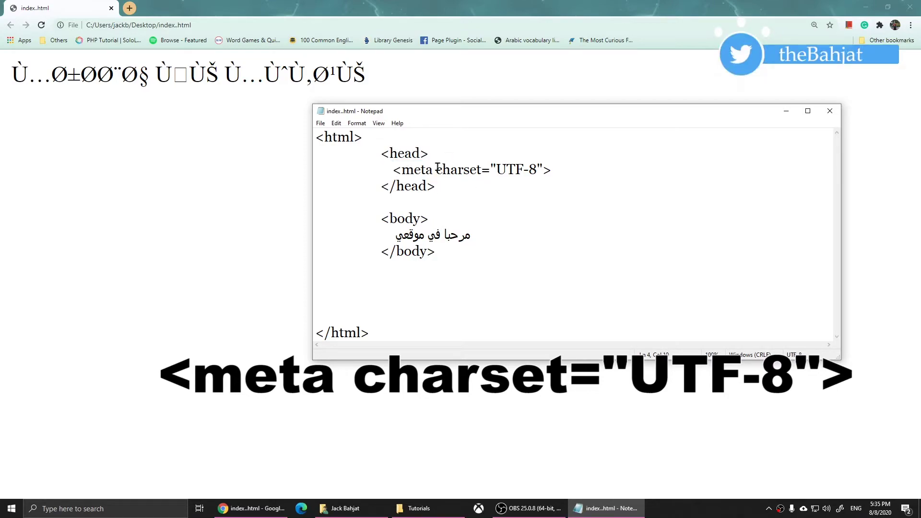
pyautogui.moveTo(482, 171); pyautogui.dragTo(533, 170)
pyautogui.click(542, 173)
pyautogui.click(559, 172)
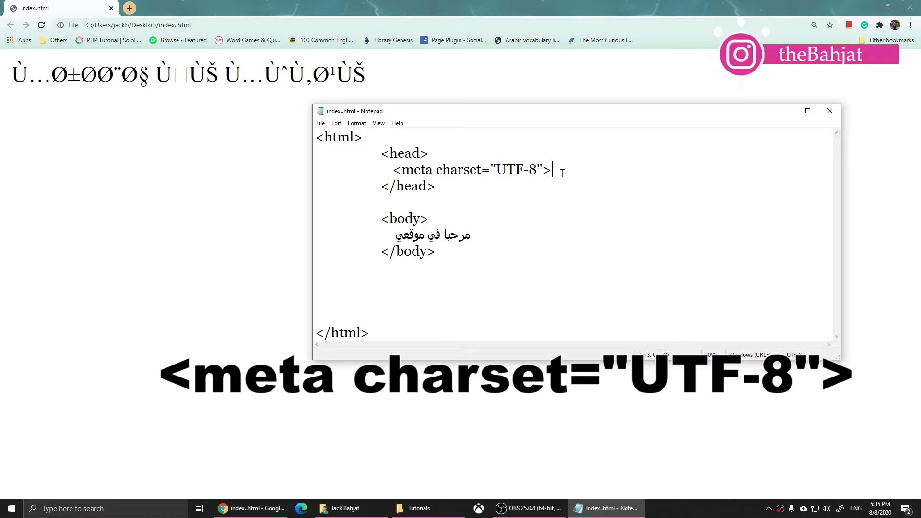
pyautogui.scroll(2, 640, 243)
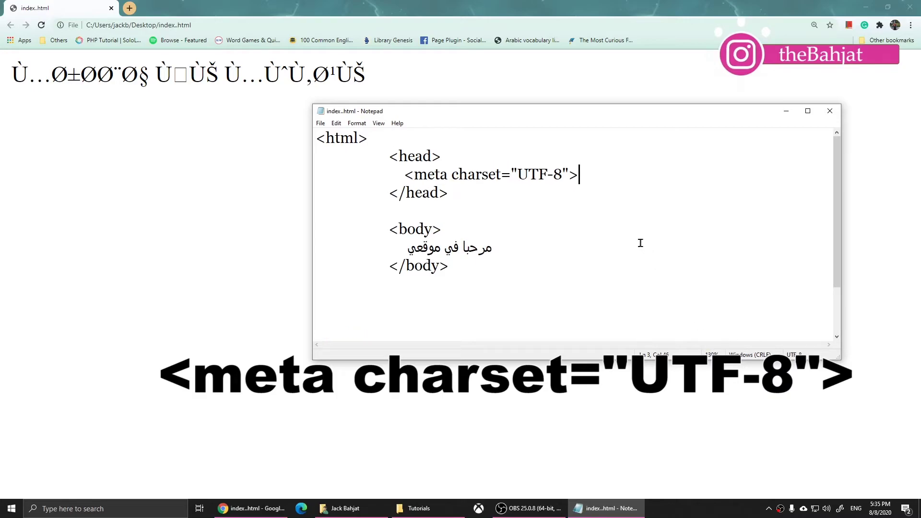
pyautogui.scroll(4, 665, 249)
pyautogui.scroll(2, 643, 265)
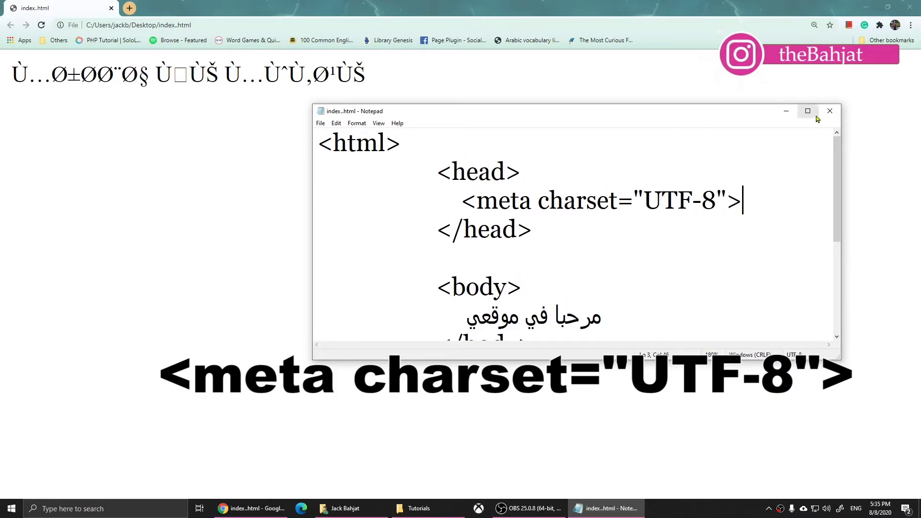
pyautogui.moveTo(463, 201); pyautogui.dragTo(477, 203)
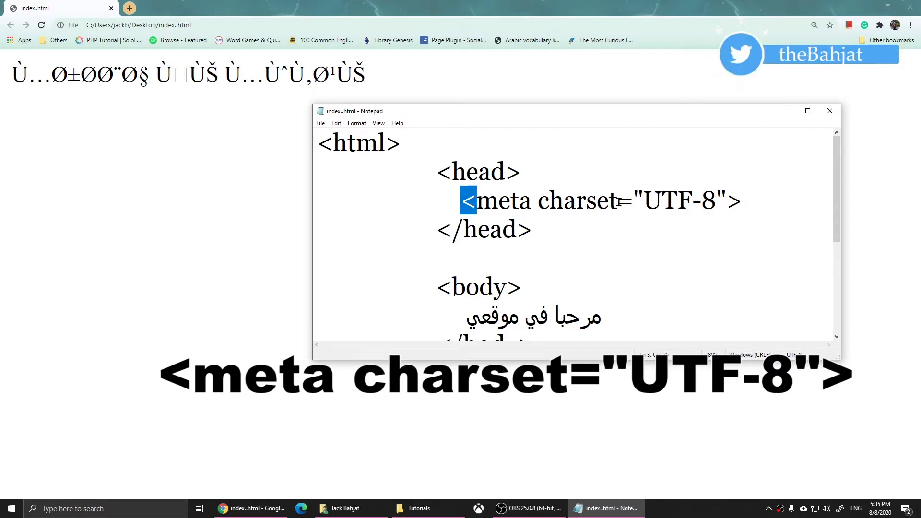
pyautogui.moveTo(634, 202); pyautogui.dragTo(645, 202)
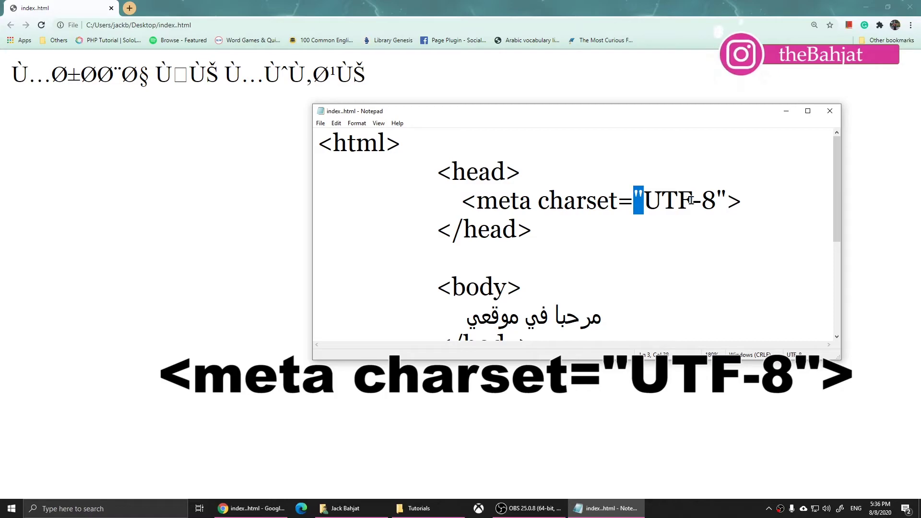
pyautogui.moveTo(727, 204)
pyautogui.mouseDown()
pyautogui.moveTo(716, 204)
pyautogui.moveTo(729, 204)
pyautogui.mouseUp()
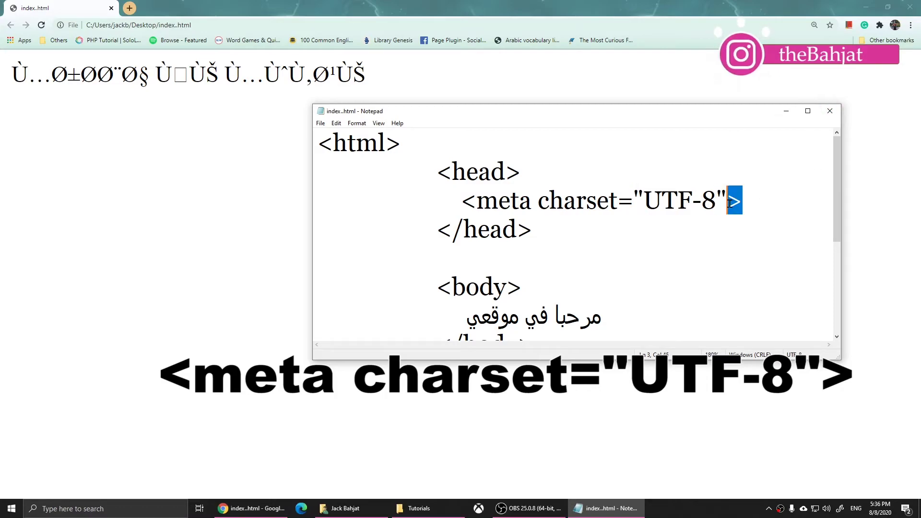
pyautogui.click(623, 256)
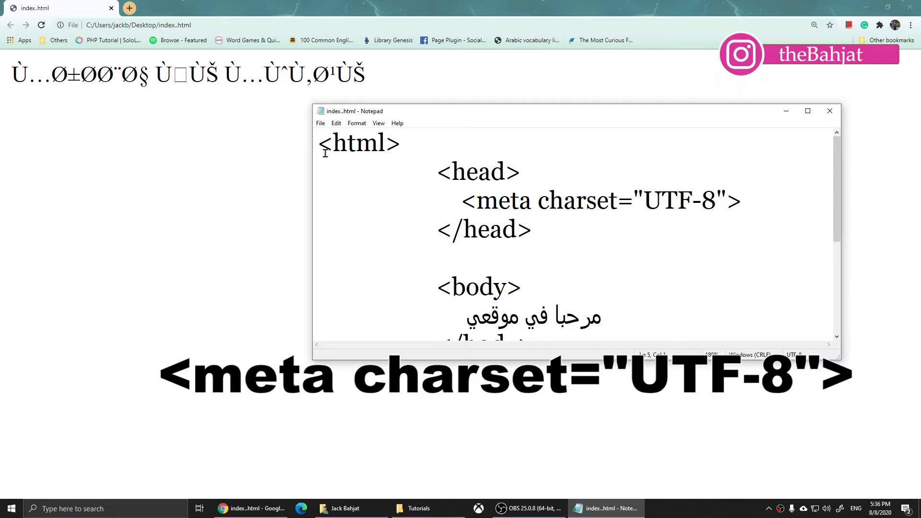
pyautogui.click(212, 26)
# Reload index.html in Chrome, briefly view the source, then minimize Notepad.
pyautogui.press('Return')
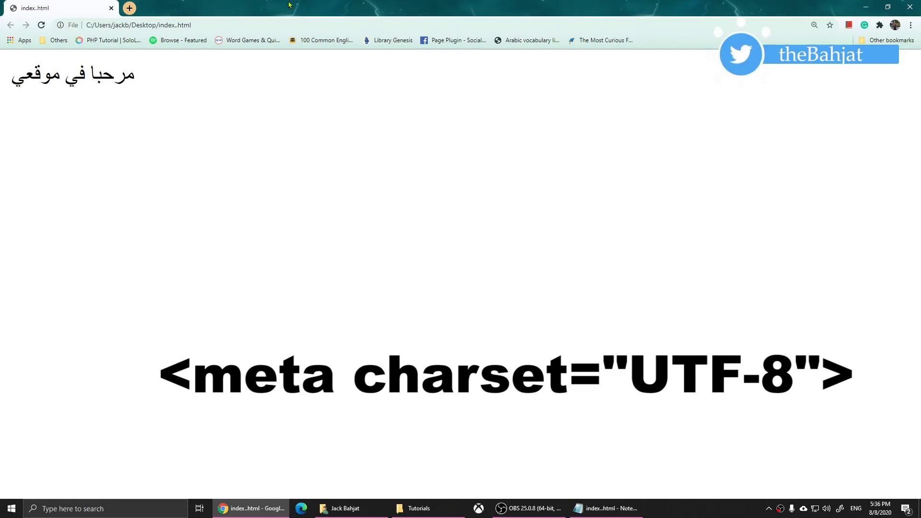
pyautogui.hotkey('alt', 'Tab')
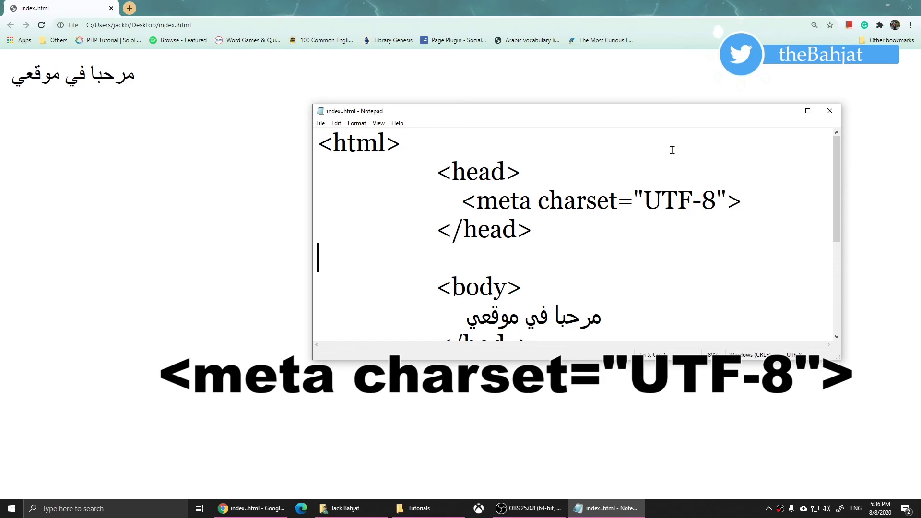
pyautogui.click(784, 113)
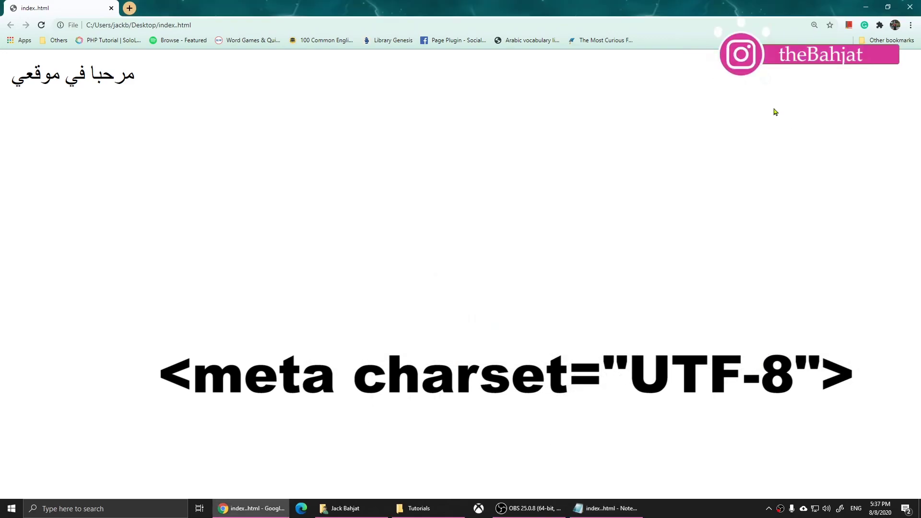